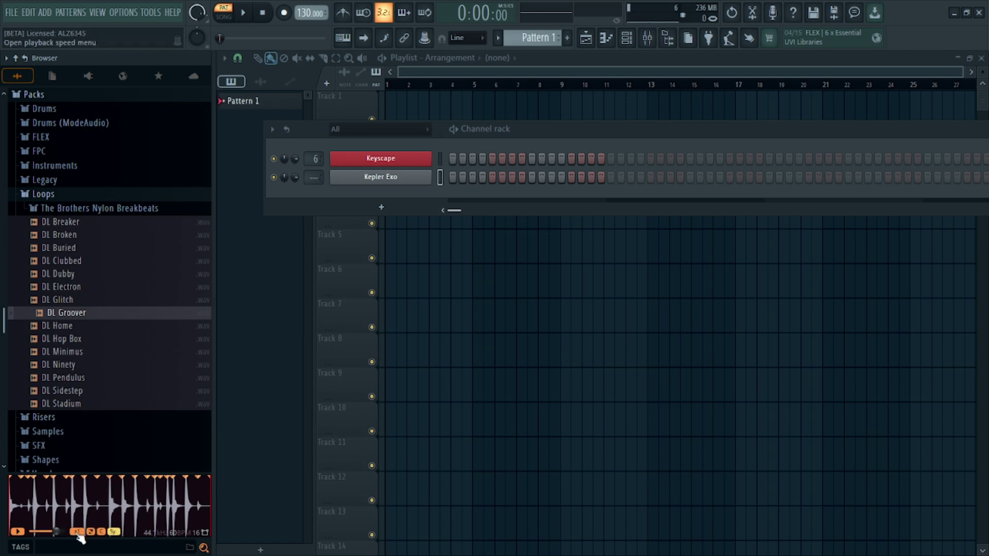
Audition the DL Groover preview at x2 speed, then switch it to x1/2
left_click(77, 533)
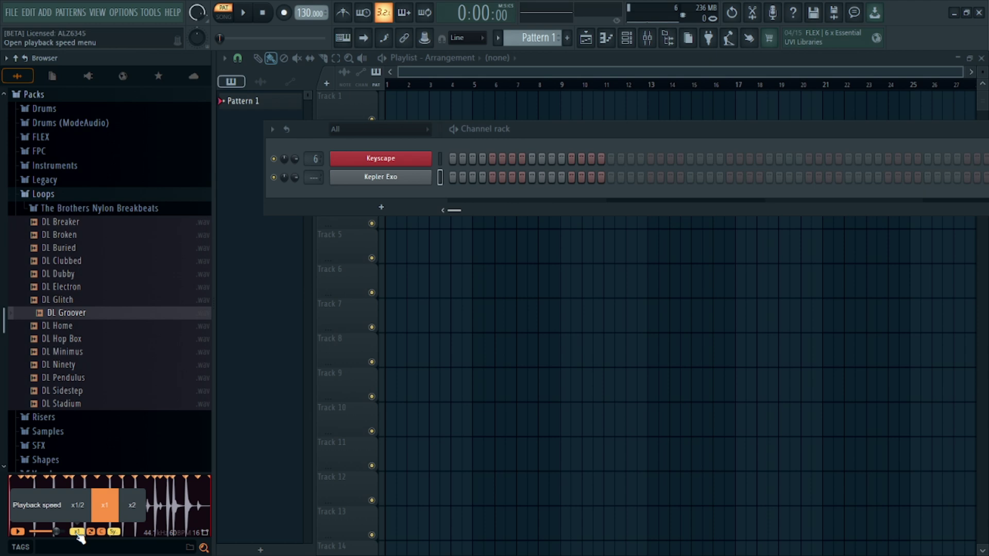
left_click(133, 508)
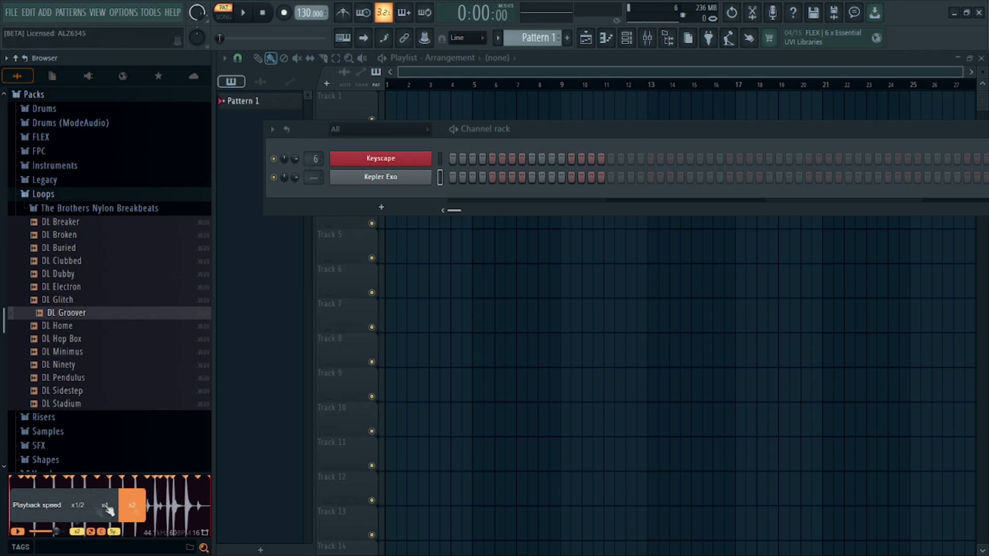
left_click(80, 511)
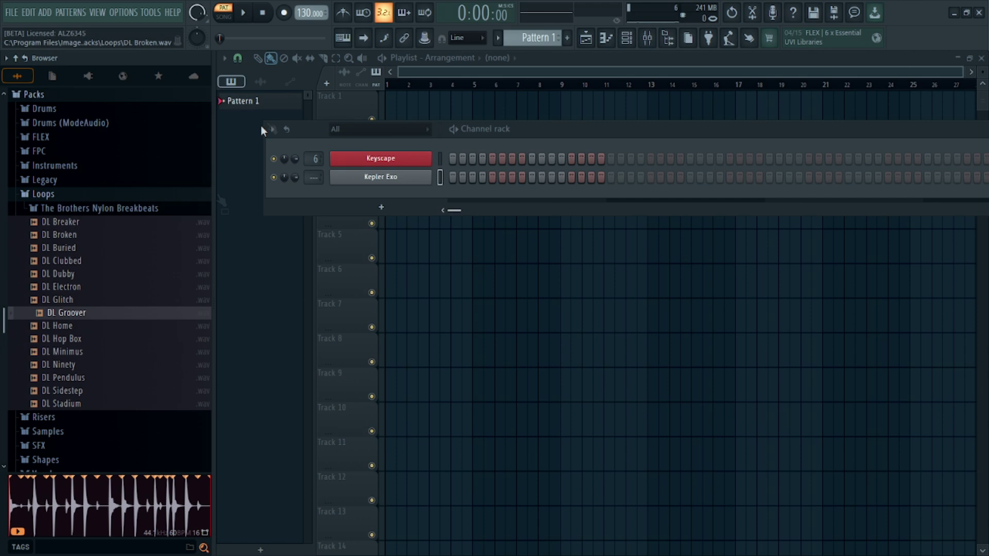
key("alt+F8")
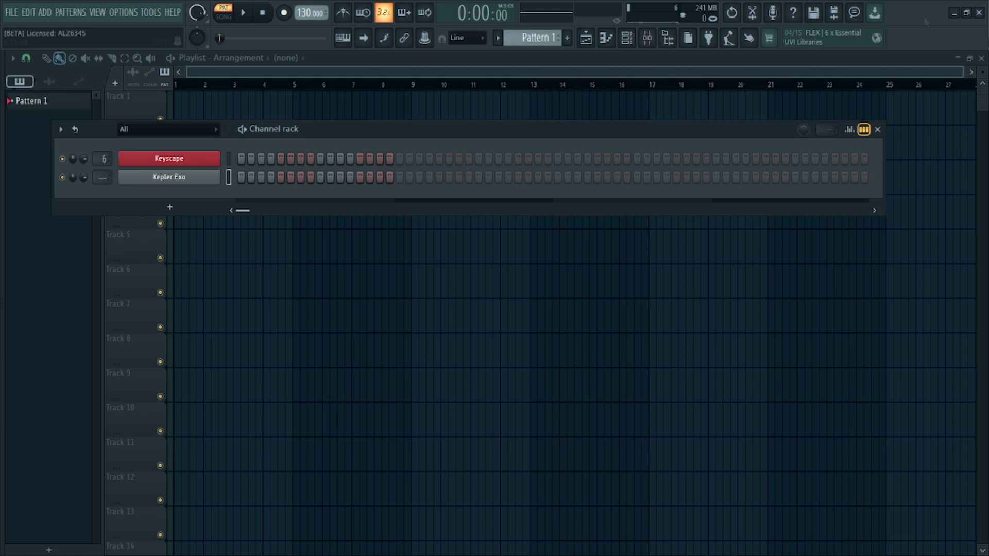
key("alt+F8")
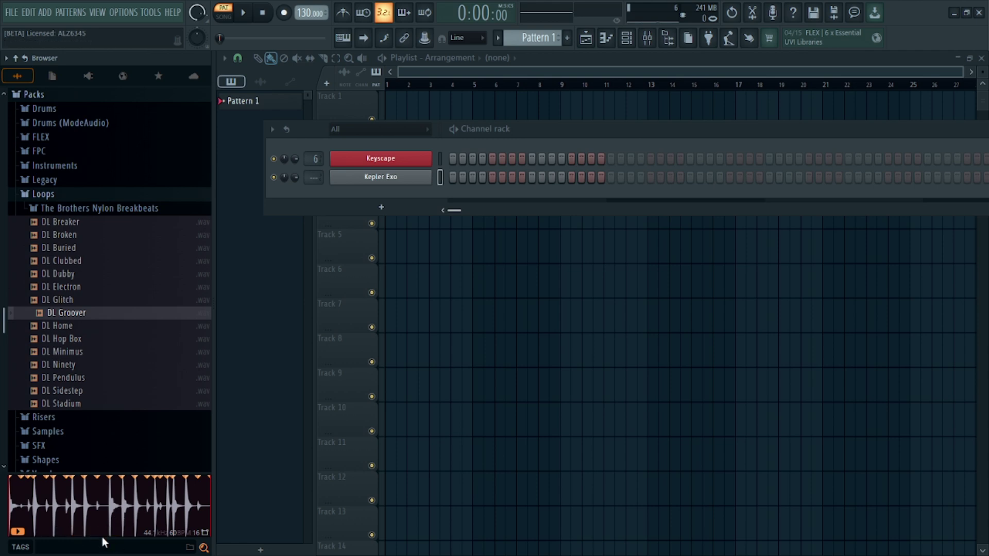
Show the DL Groover preview's key-transpose keyboard, with Original key still selected
left_click(102, 532)
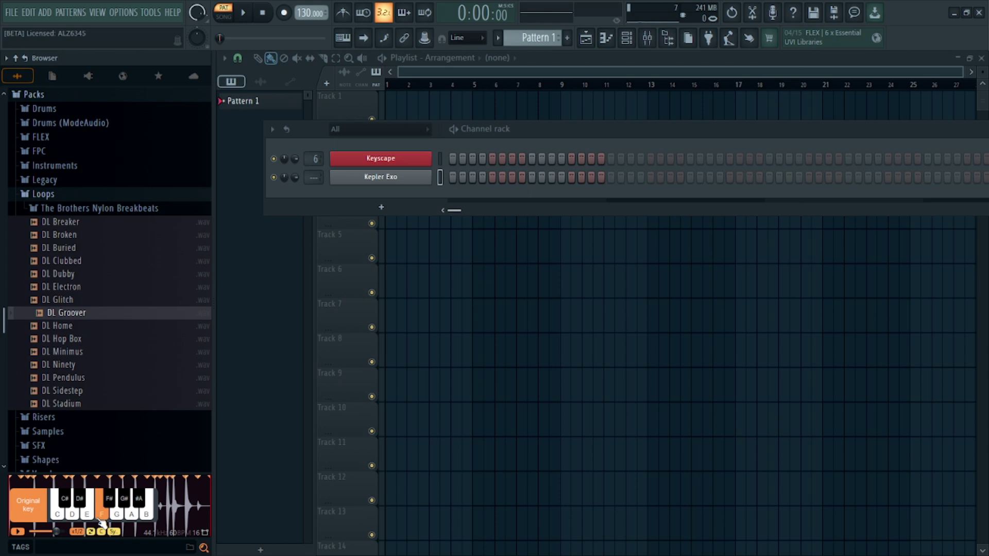
Transpose DL Groover to G#, enable Sync to BPM, and hide the browser with Alt+F8
left_click(132, 506)
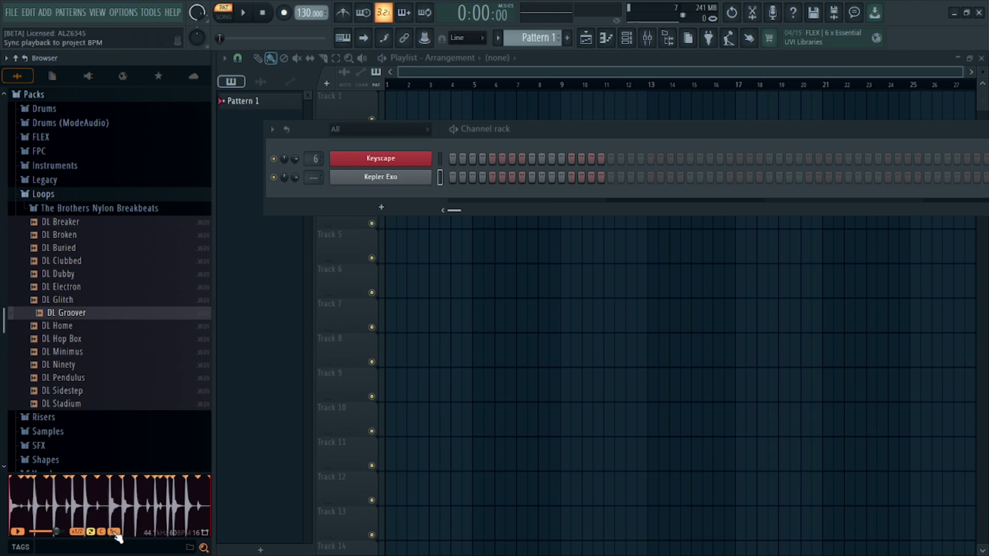
key("alt+F8")
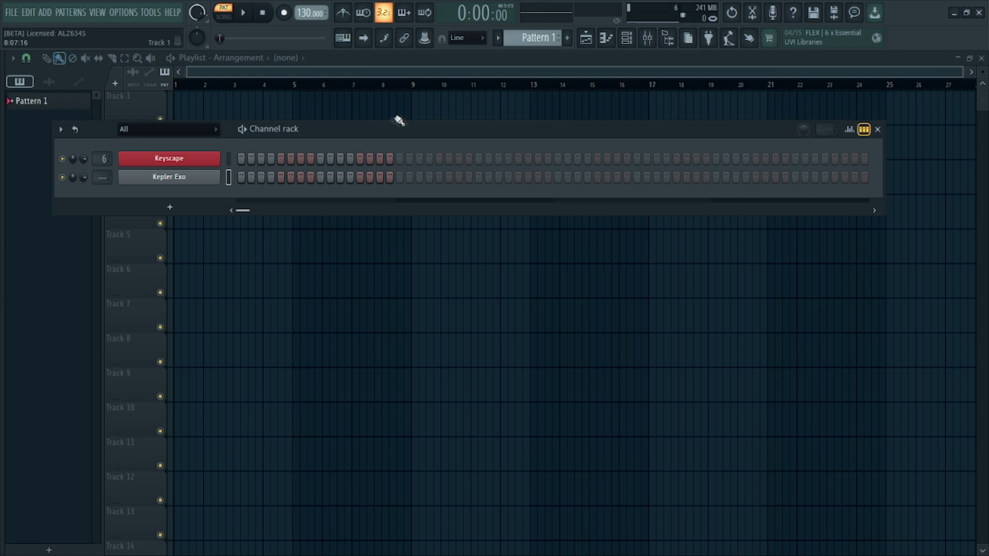
key("alt+F8")
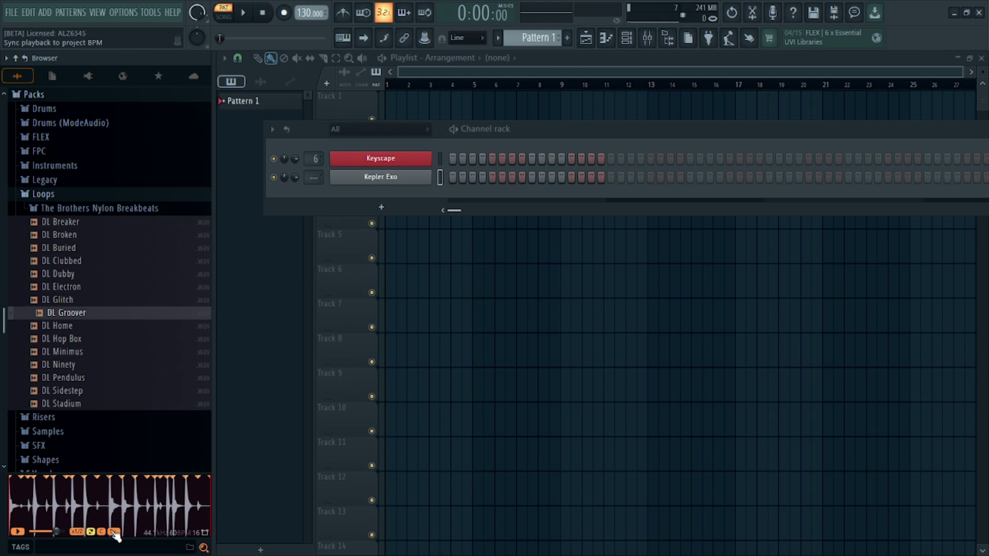
left_click(115, 534)
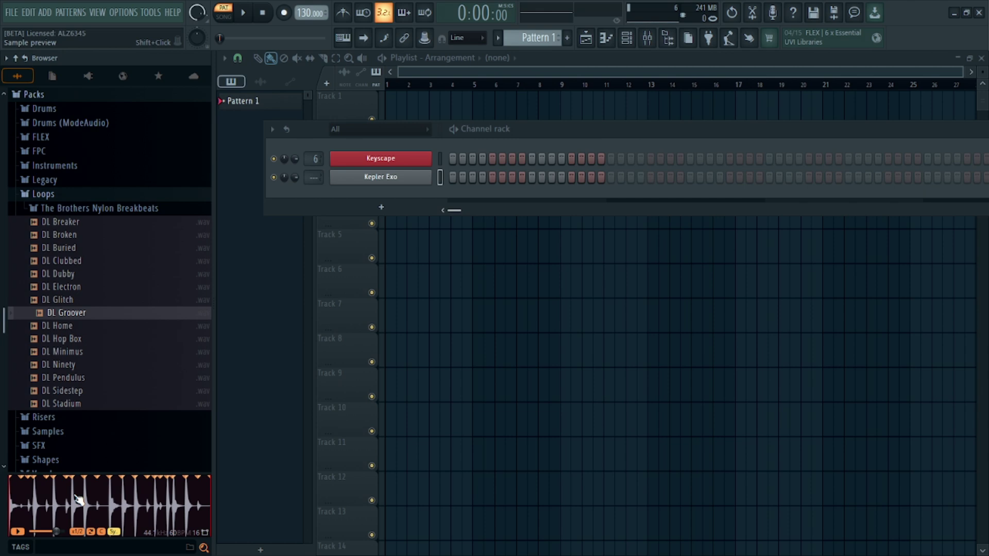
key("alt+F8")
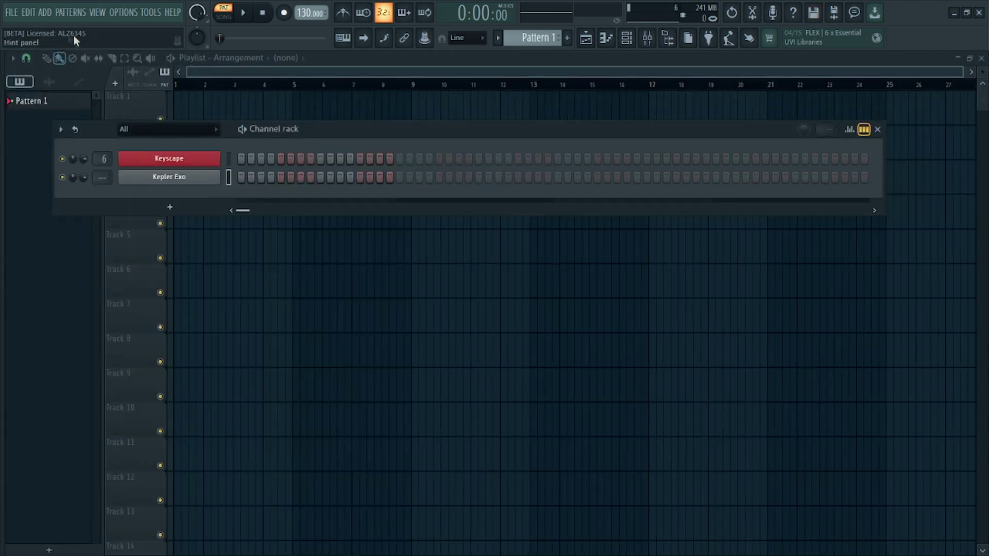
Give Kepler Exo the Colored theme, load its Default preset, and show the preset menu
left_click(172, 187)
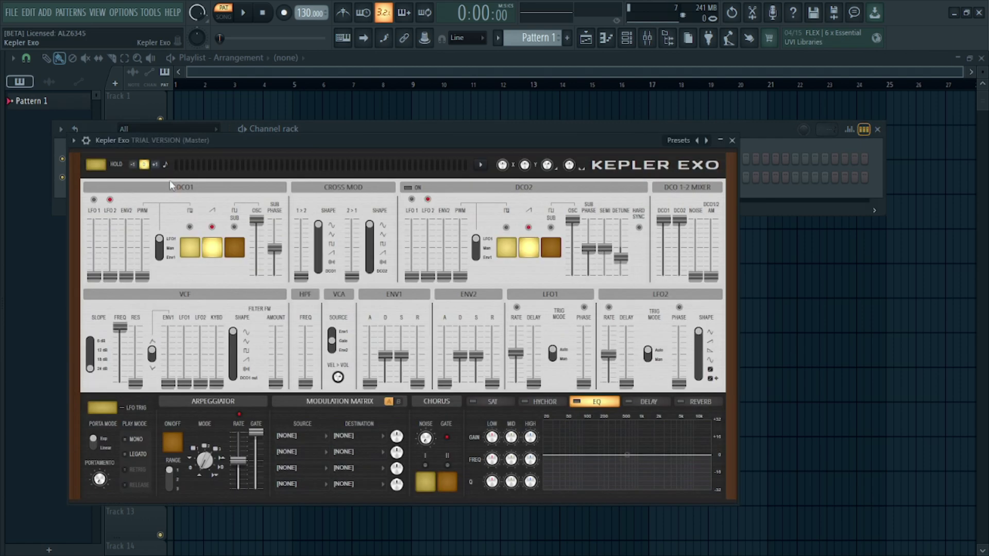
left_click(481, 164)
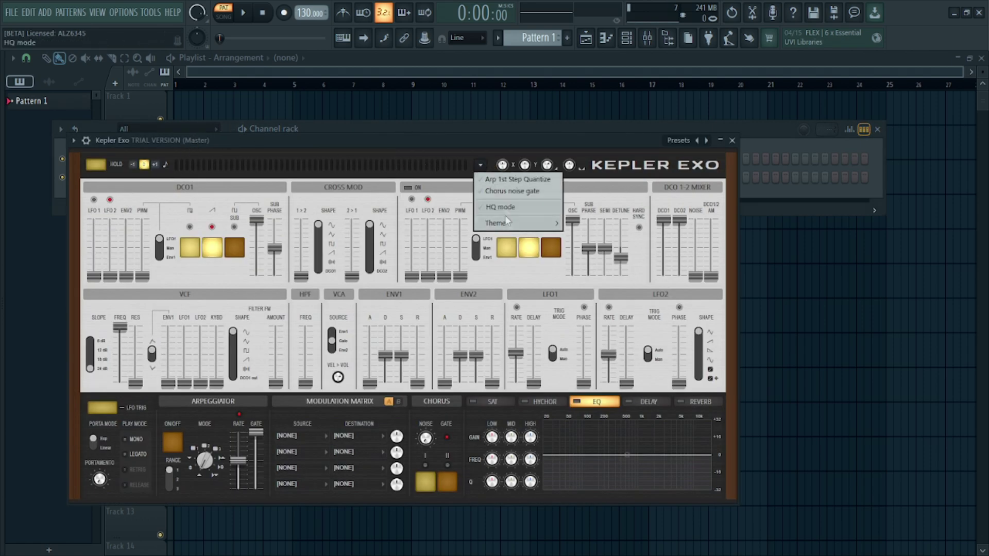
mouse_move(509, 224)
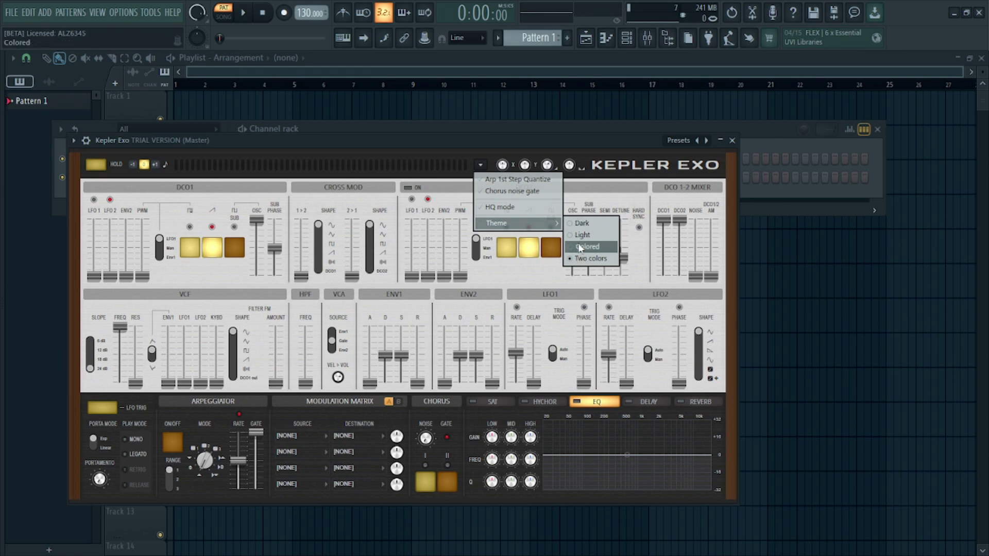
left_click(580, 248)
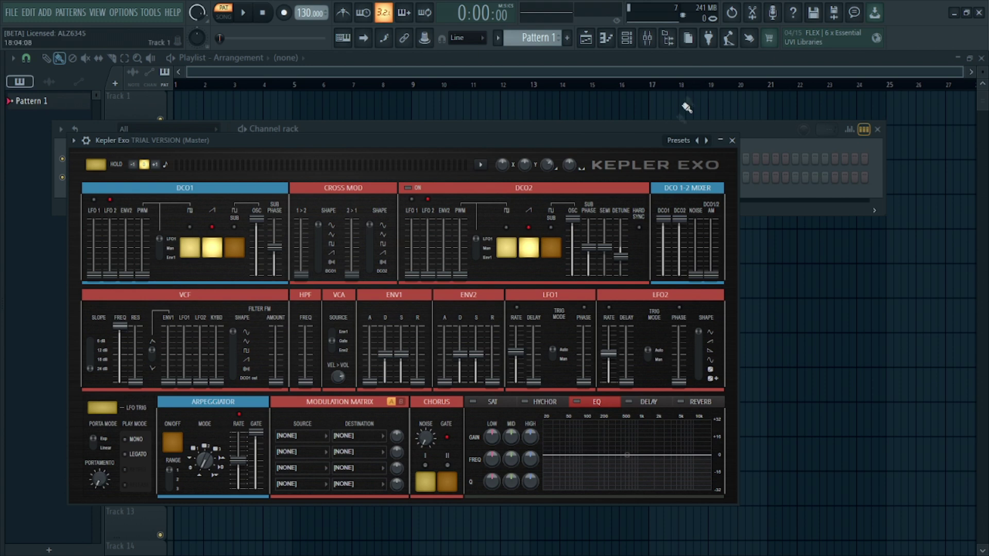
left_click(703, 141)
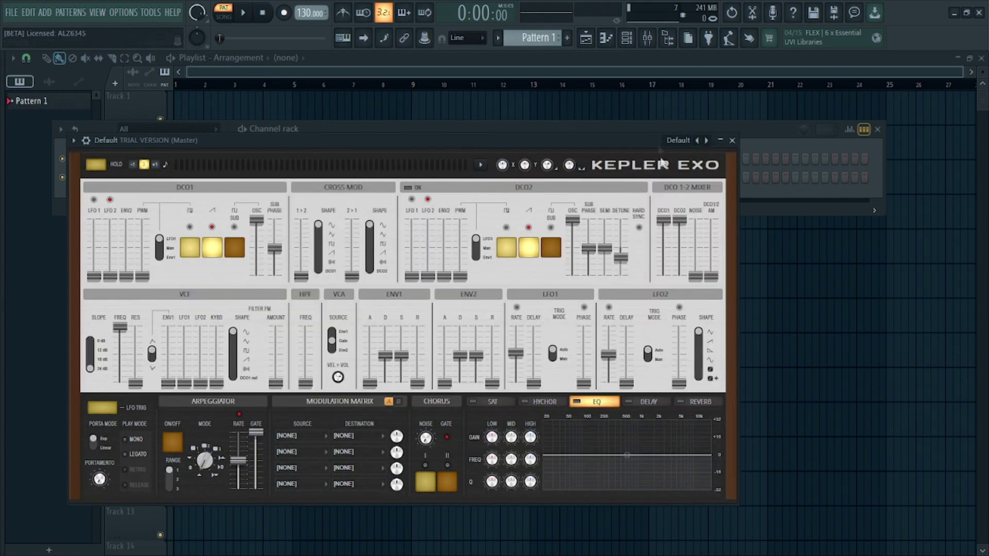
right_click(706, 143)
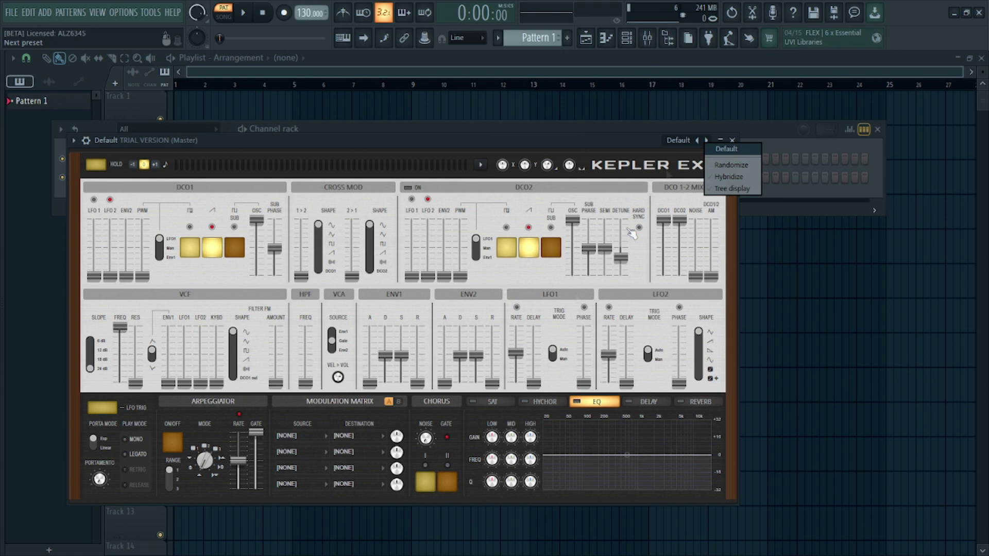